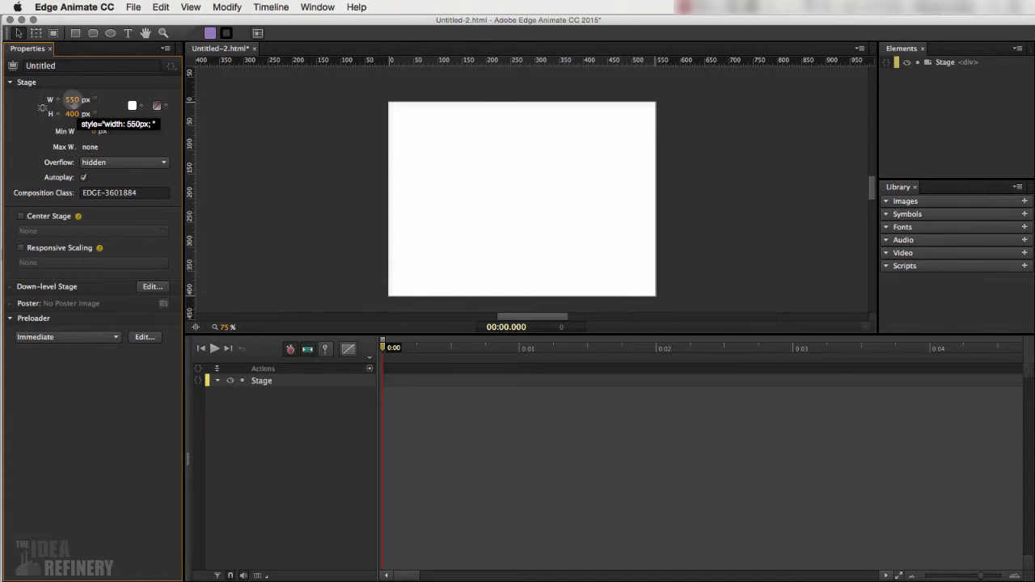
# Step: Scrub the Stage W and H values to 628 px by 432 px
pyautogui.moveTo(73, 100); pyautogui.dragTo(138, 99)
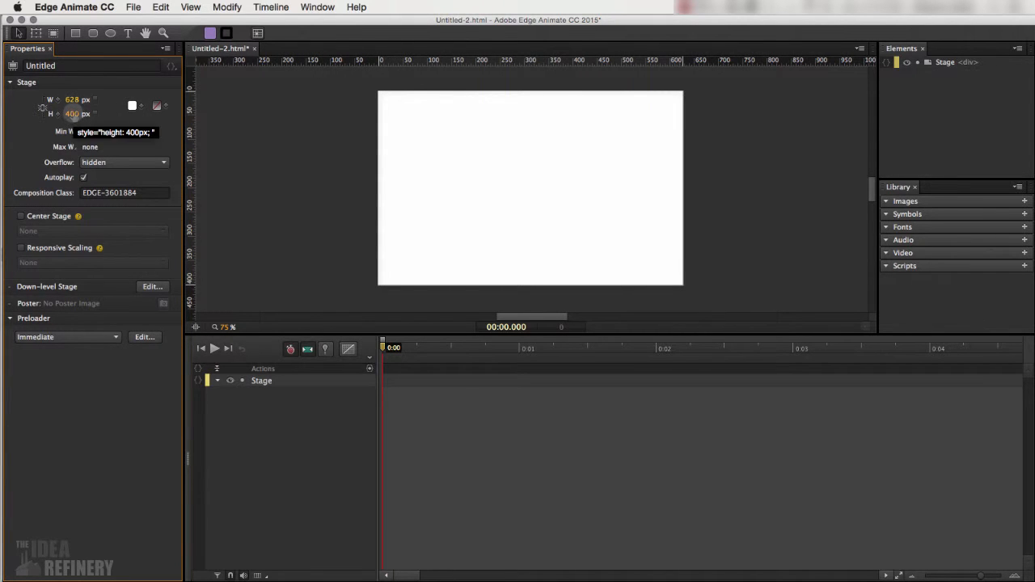
pyautogui.moveTo(74, 114); pyautogui.dragTo(97, 114)
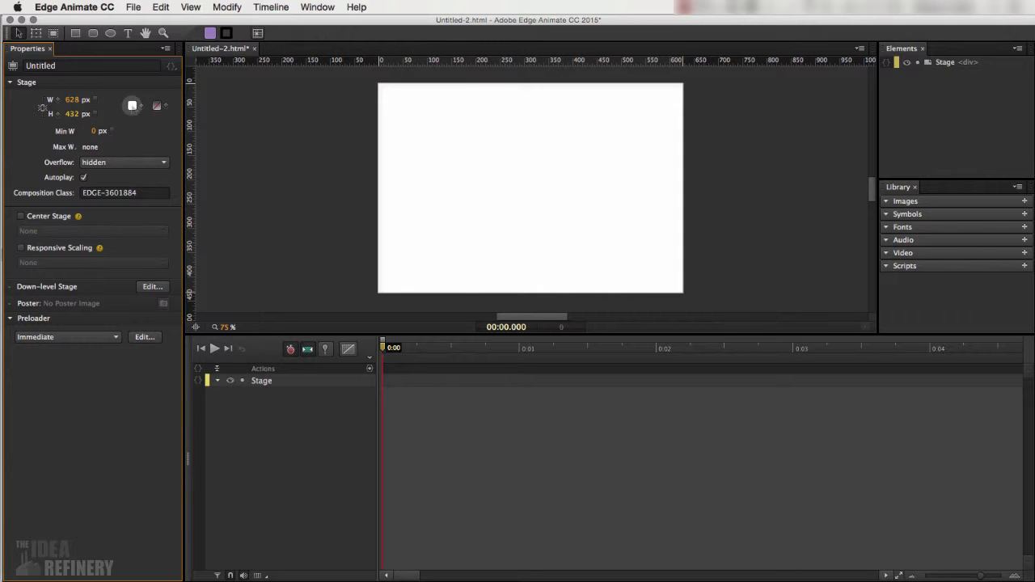
# Step: Set the stage background colour's Alpha to 0 so it is fully transparent
pyautogui.click(132, 105)
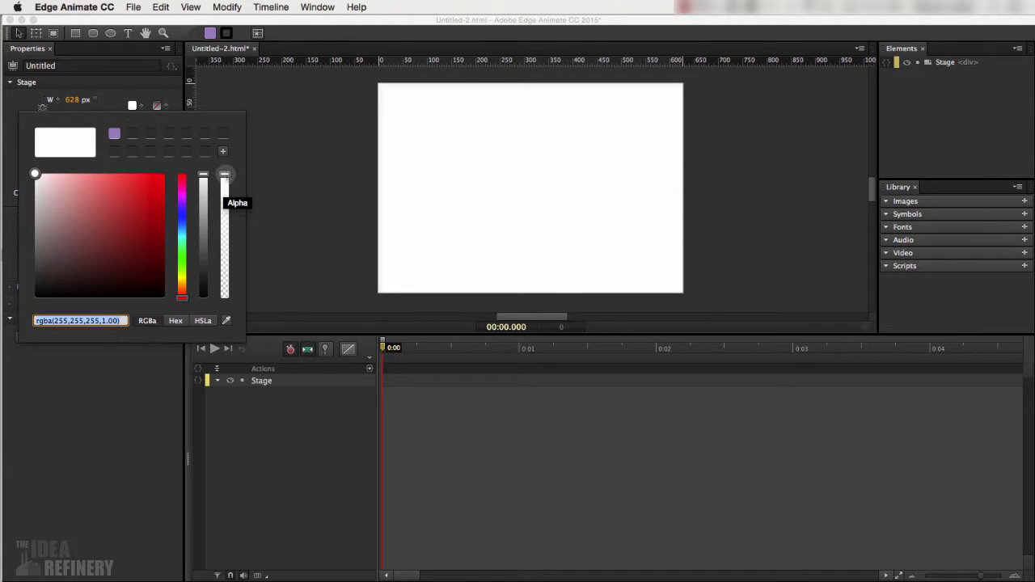
pyautogui.moveTo(225, 175); pyautogui.dragTo(225, 299)
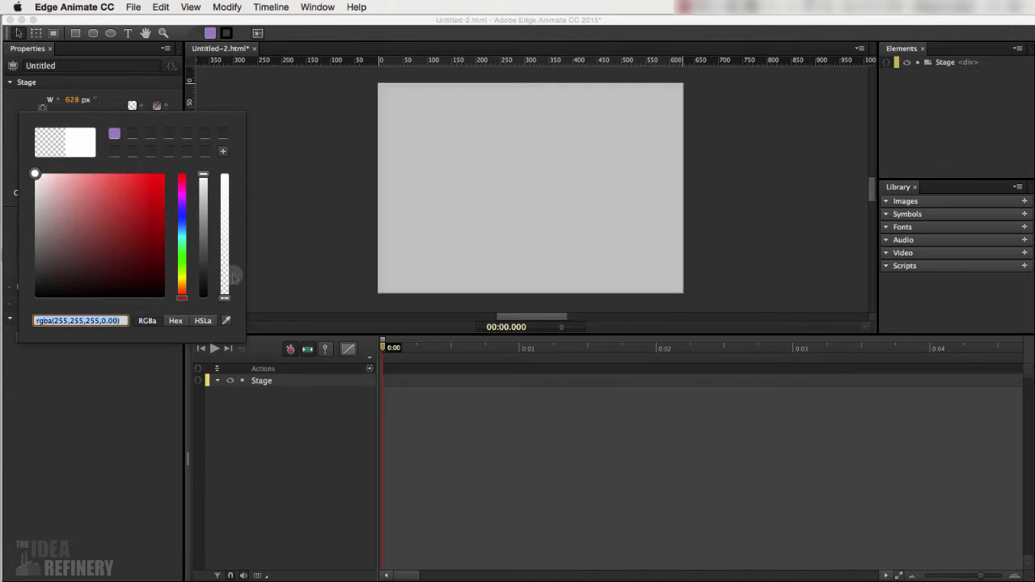
pyautogui.click(234, 231)
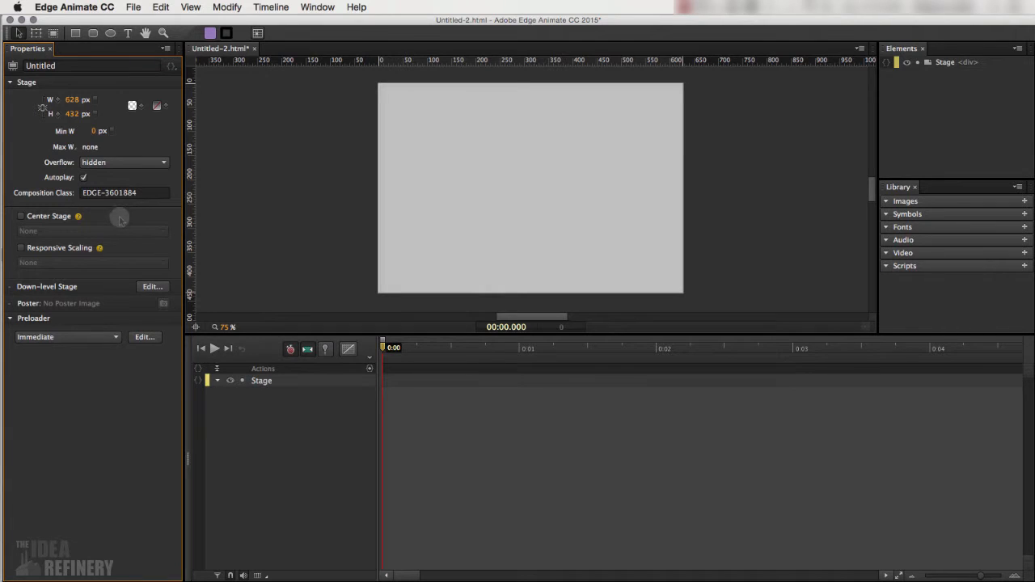
# Step: Draw a 100 by 100 px purple rectangle near the stage's upper left with the Rectangle tool
pyautogui.click(75, 34)
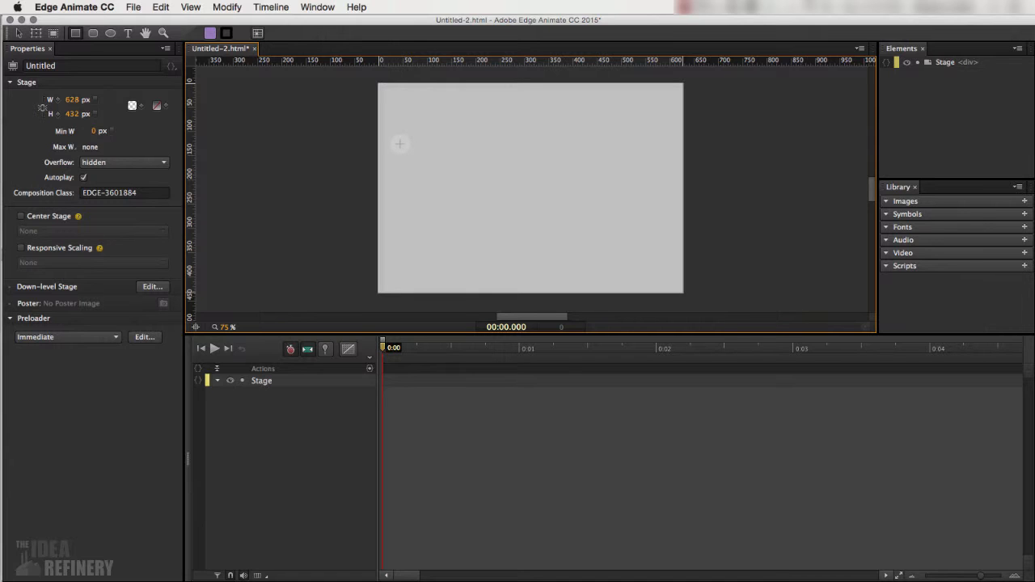
pyautogui.moveTo(399, 144)
pyautogui.mouseDown()
pyautogui.moveTo(468, 205)
pyautogui.moveTo(449, 179)
pyautogui.mouseUp()
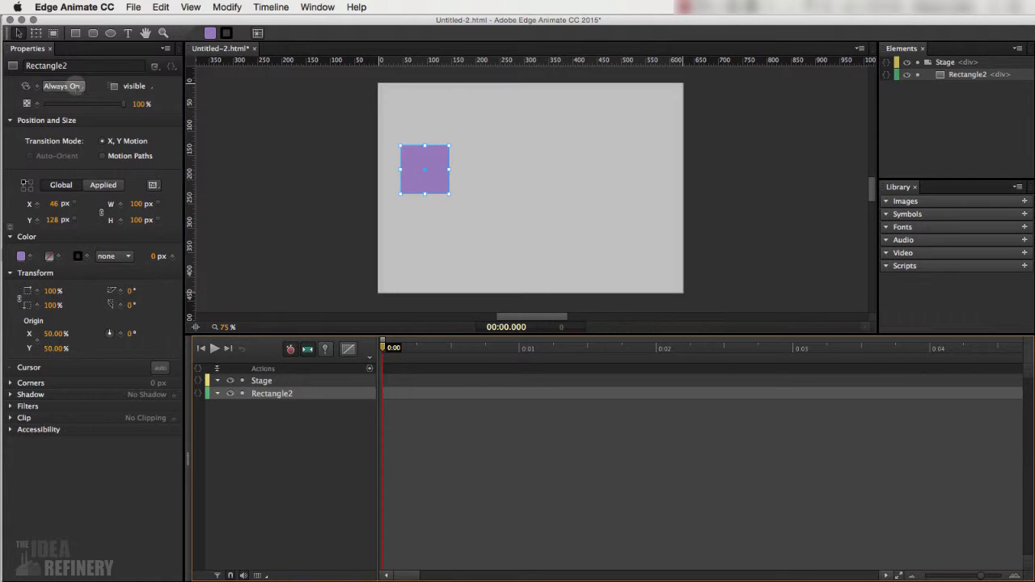
pyautogui.click(65, 86)
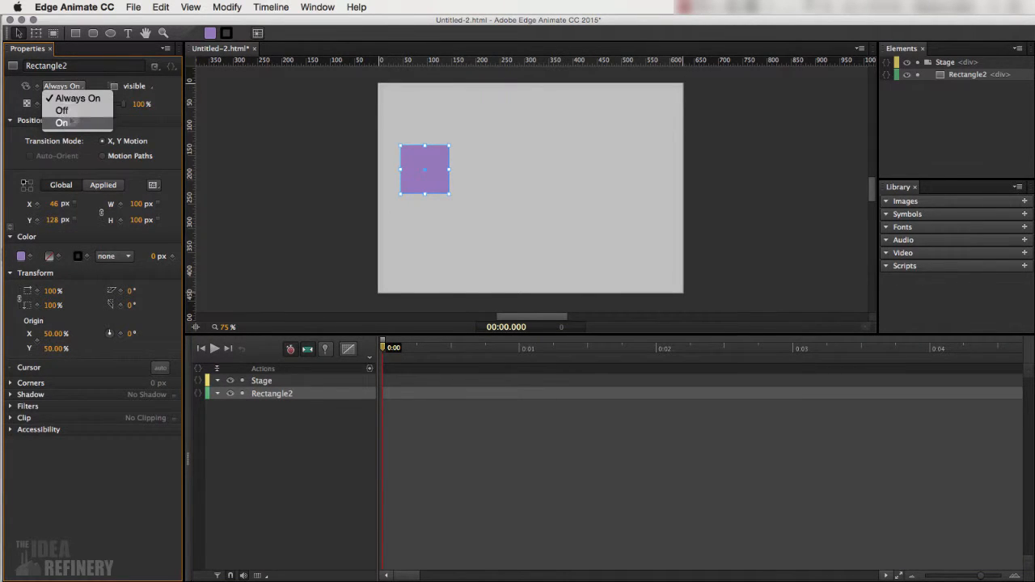
pyautogui.click(77, 98)
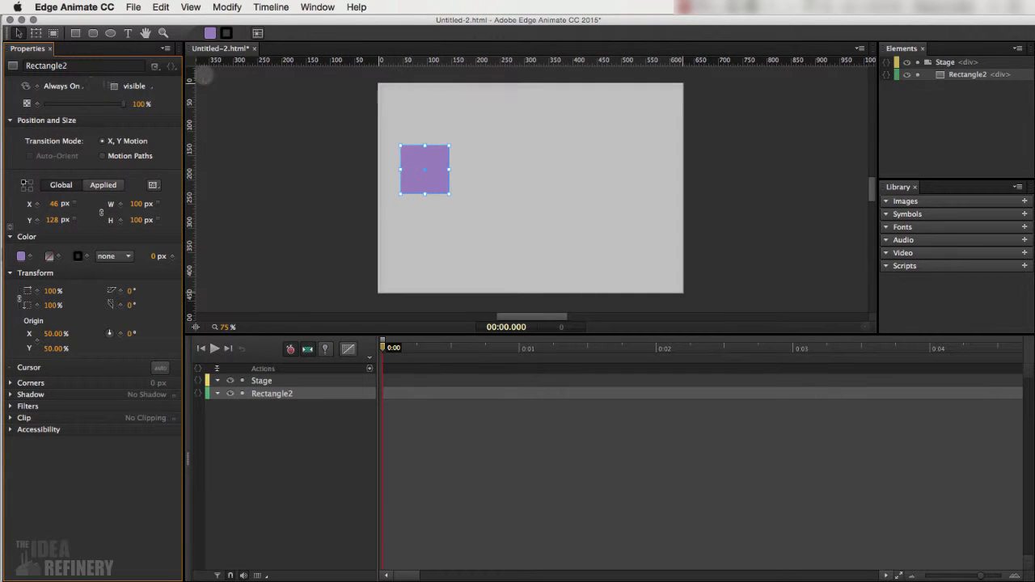
pyautogui.click(149, 87)
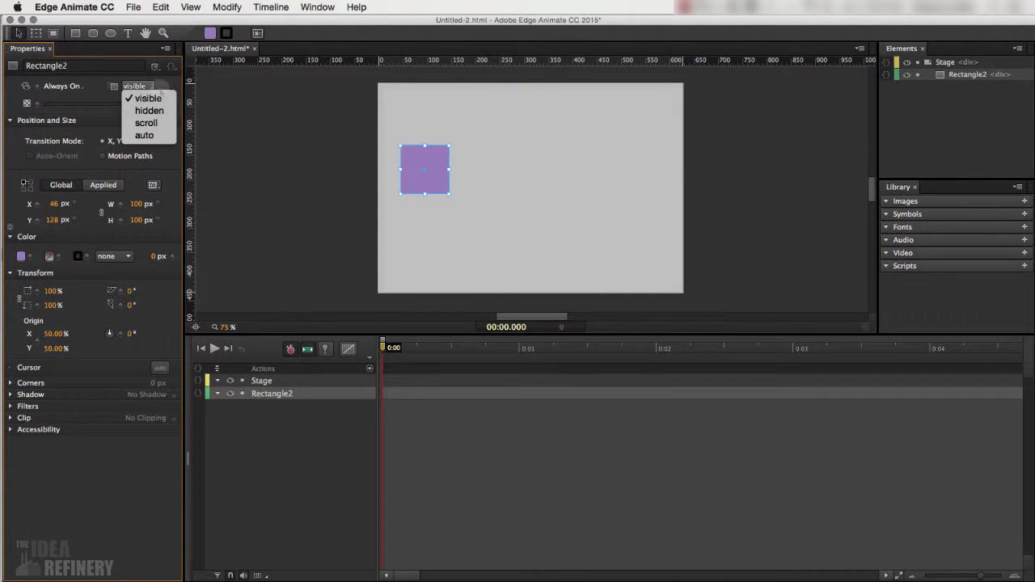
pyautogui.click(148, 97)
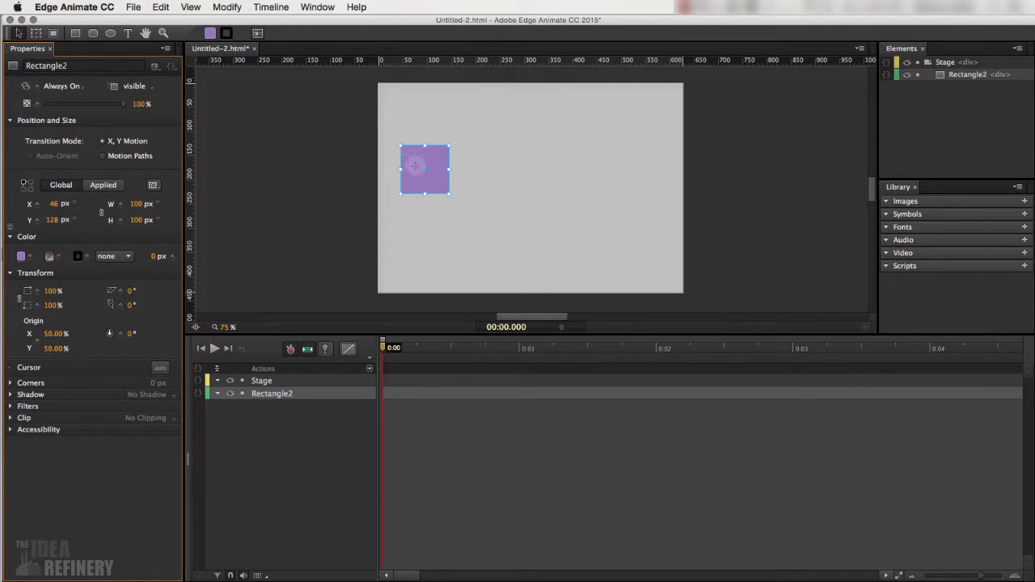
# Step: Select Rectangle2 and add an Opacity keyframe at 0:00
pyautogui.click(258, 395)
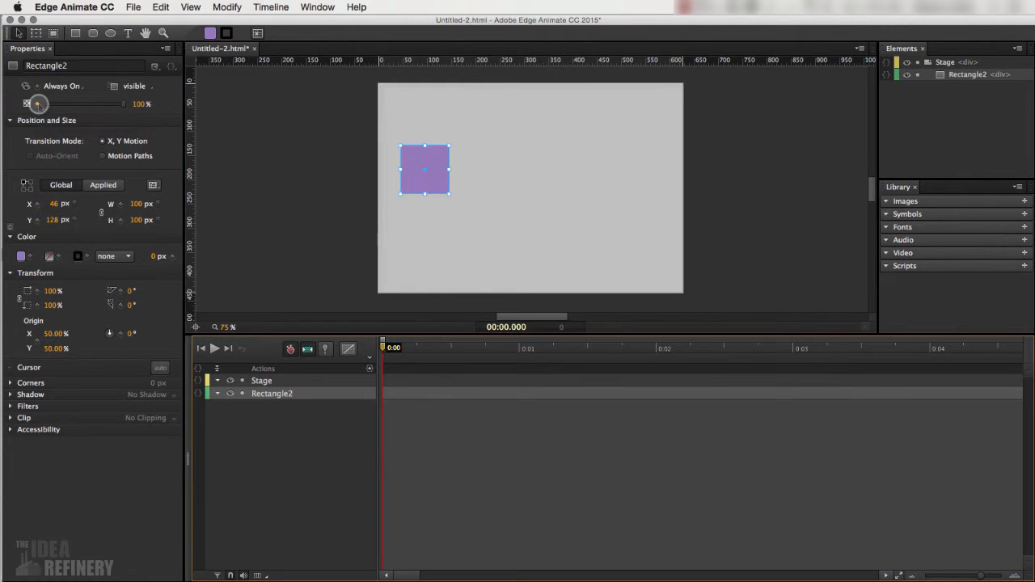
pyautogui.click(37, 103)
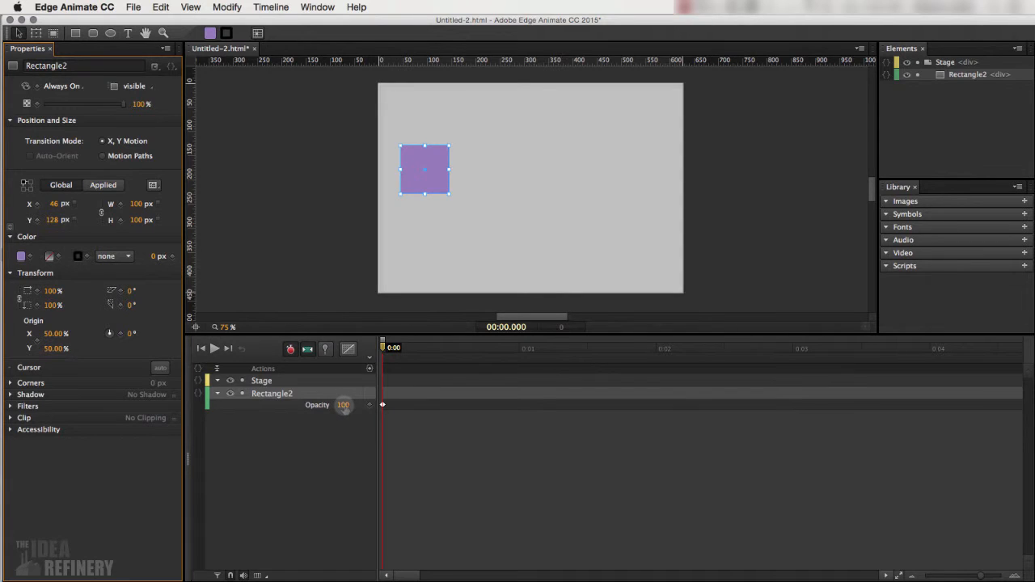
# Step: Keyframe Rectangle2's opacity at 0% at 0:00 and 100% at 0:01 for a one-second fade-in
pyautogui.moveTo(344, 405); pyautogui.dragTo(240, 410)
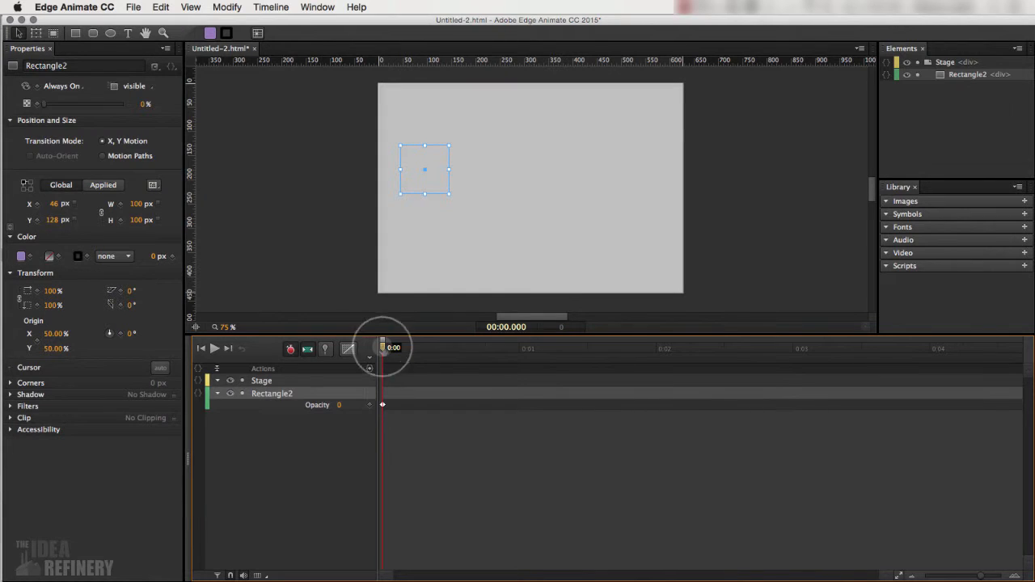
pyautogui.moveTo(383, 347); pyautogui.dragTo(520, 348)
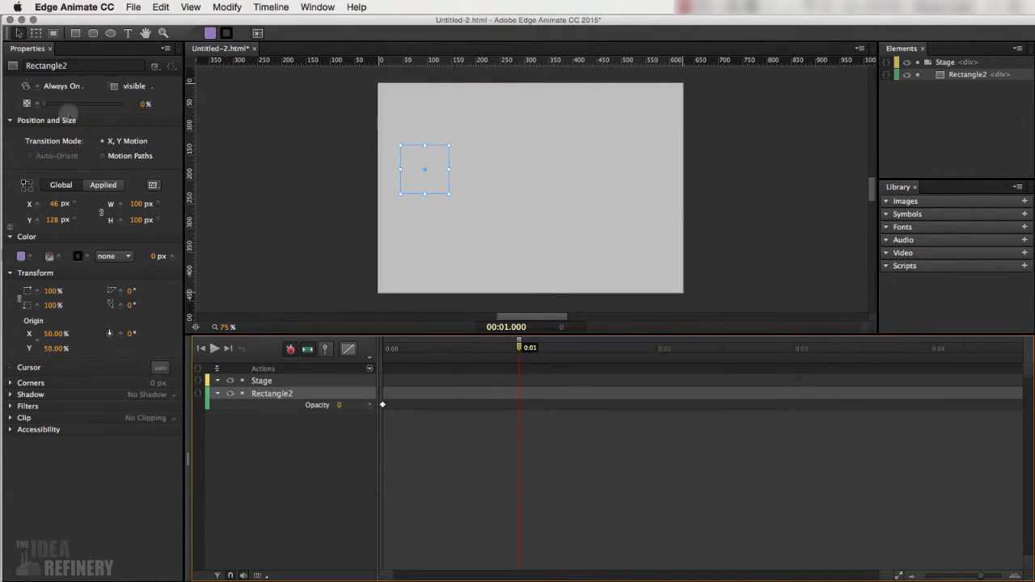
pyautogui.moveTo(338, 404); pyautogui.dragTo(381, 404)
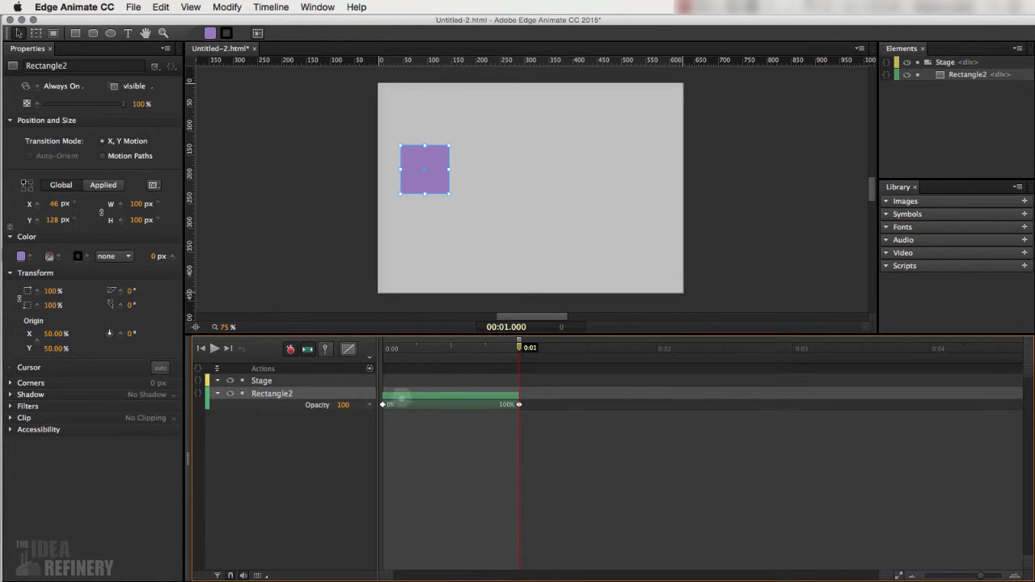
pyautogui.click(422, 396)
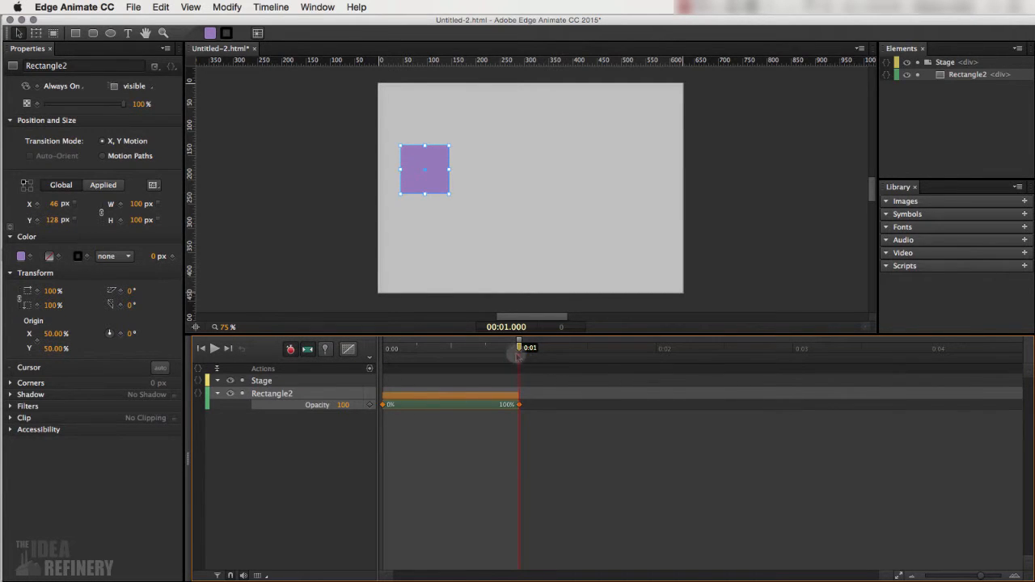
pyautogui.press('Home')
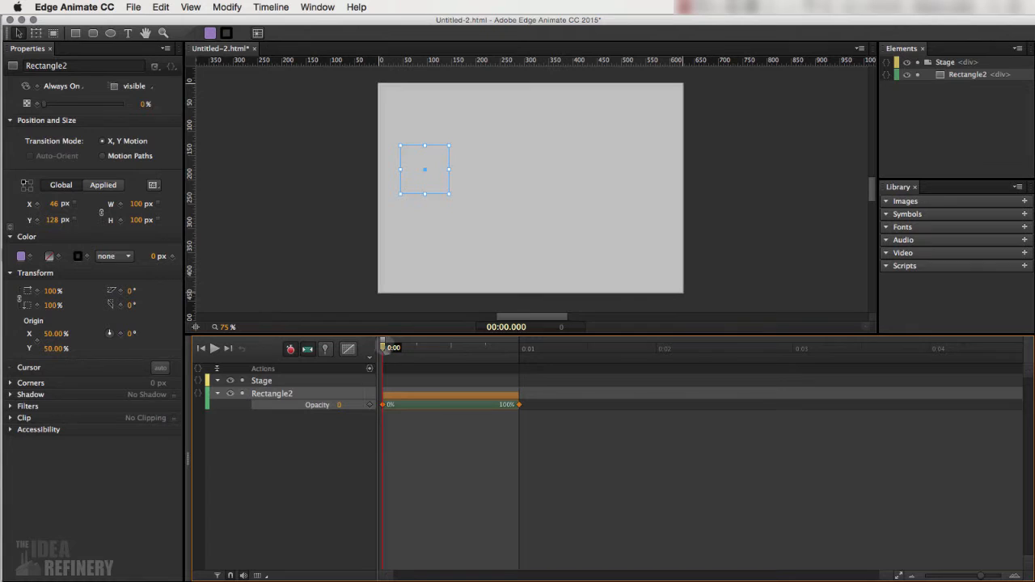
pyautogui.moveTo(389, 347); pyautogui.dragTo(452, 346)
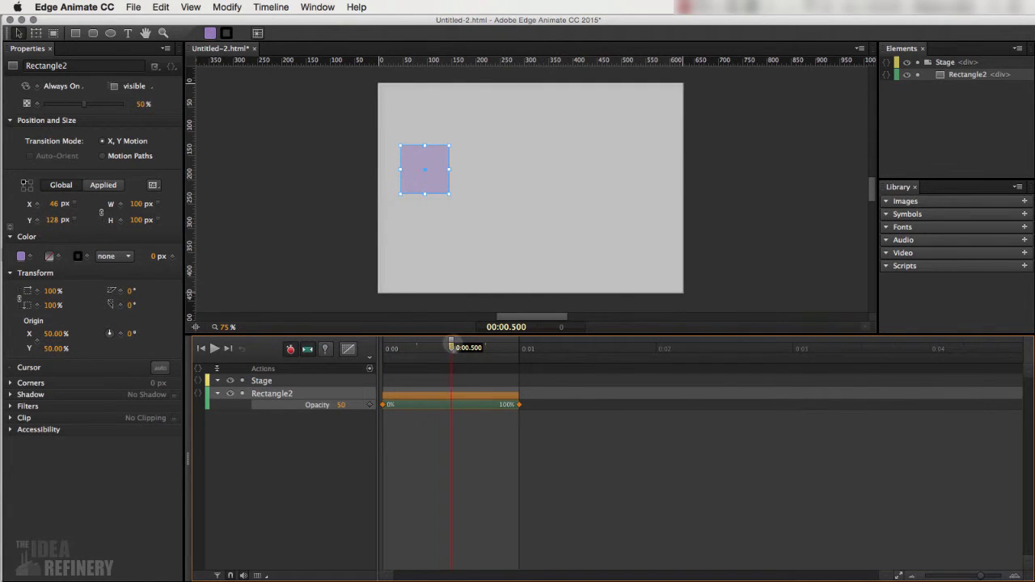
pyautogui.moveTo(451, 346)
pyautogui.mouseDown()
pyautogui.moveTo(519, 346)
pyautogui.moveTo(382, 348)
pyautogui.mouseUp()
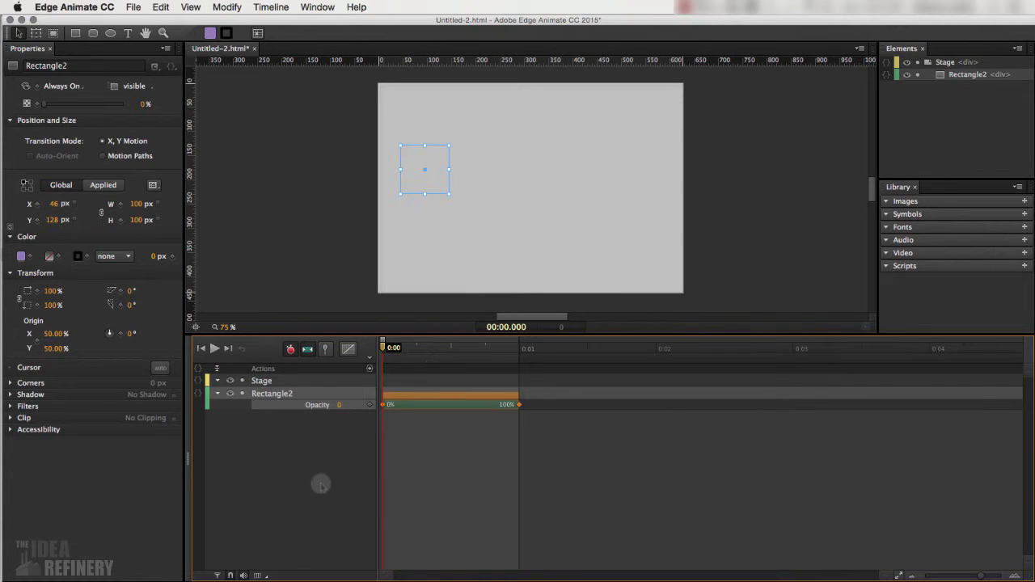
pyautogui.press('space')
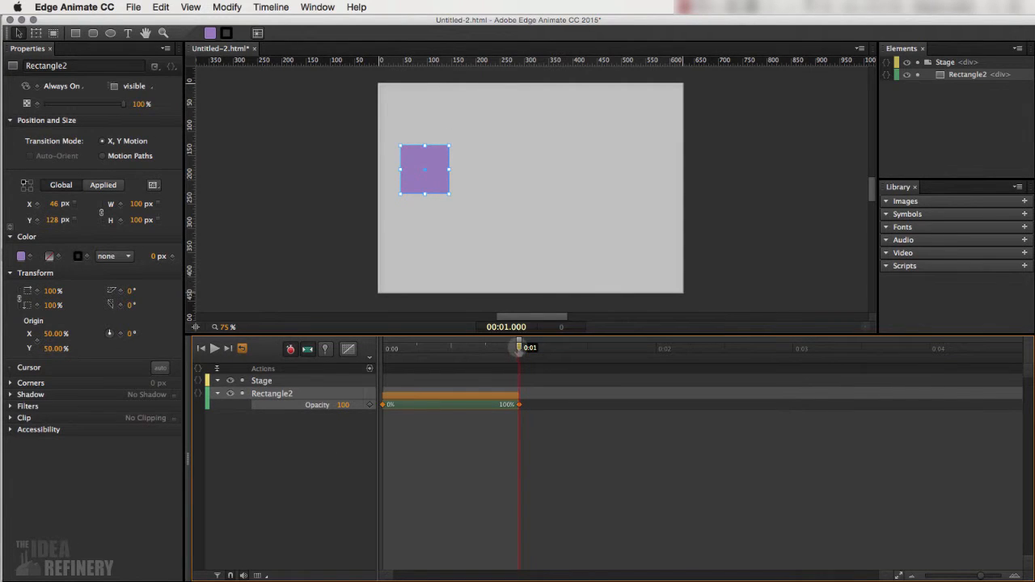
pyautogui.moveTo(519, 348); pyautogui.dragTo(381, 348)
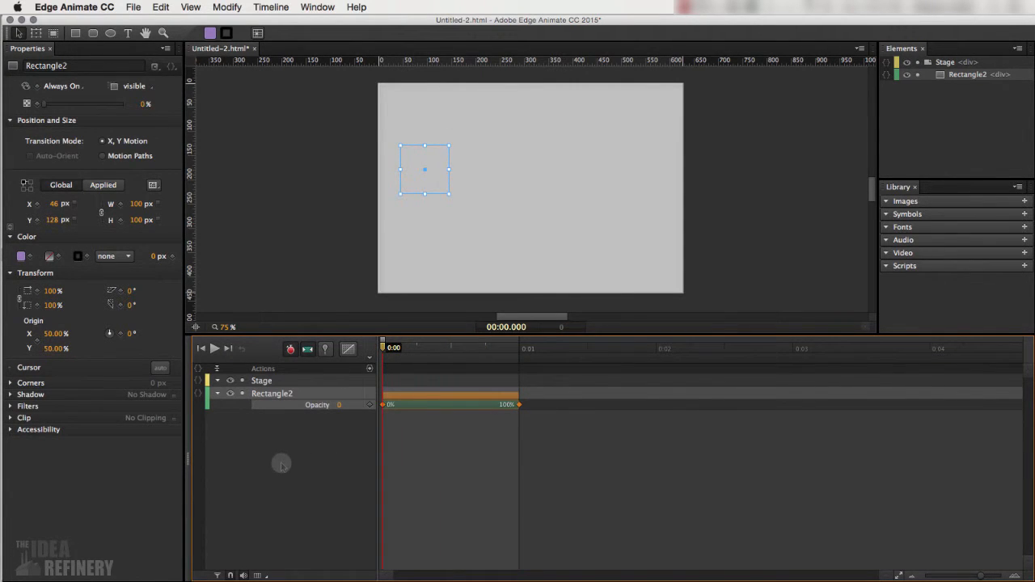
pyautogui.press('space')
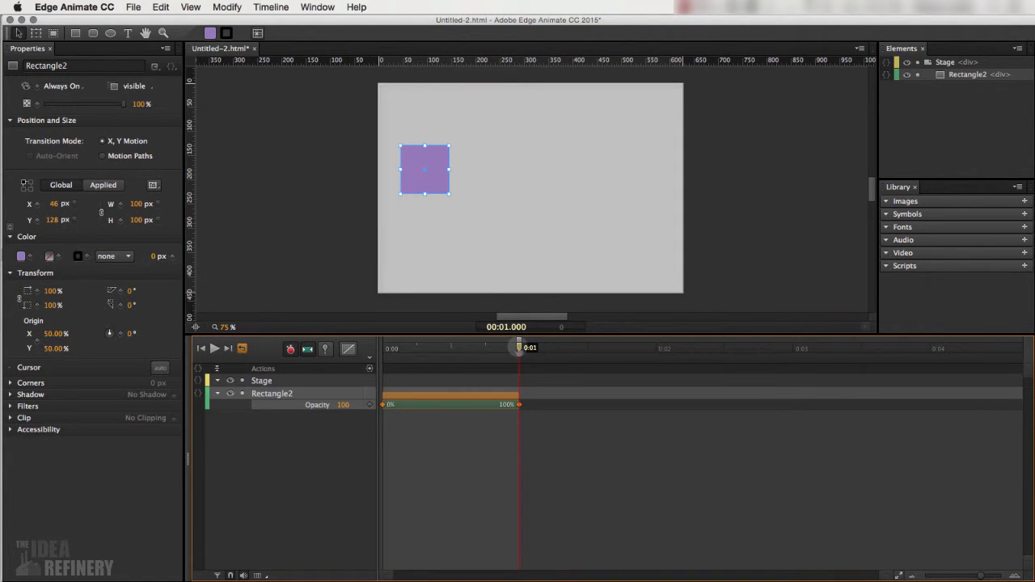
pyautogui.moveTo(518, 348); pyautogui.dragTo(519, 349)
# Step: With the playhead at 0:01, add a Left position keyframe of 46 px for Rectangle2
pyautogui.moveTo(524, 348)
pyautogui.mouseDown()
pyautogui.moveTo(421, 349)
pyautogui.moveTo(518, 349)
pyautogui.mouseUp()
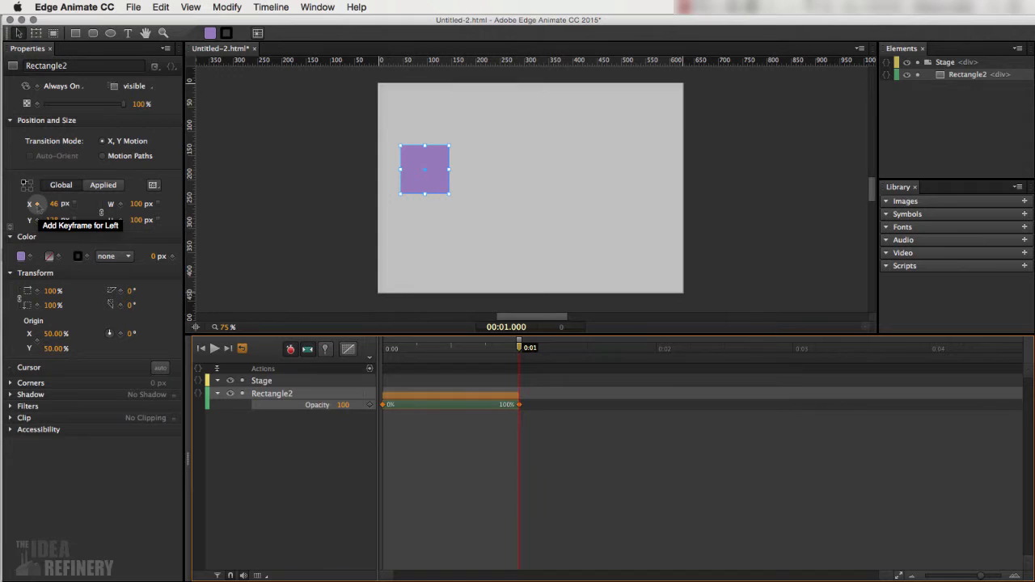
pyautogui.click(38, 203)
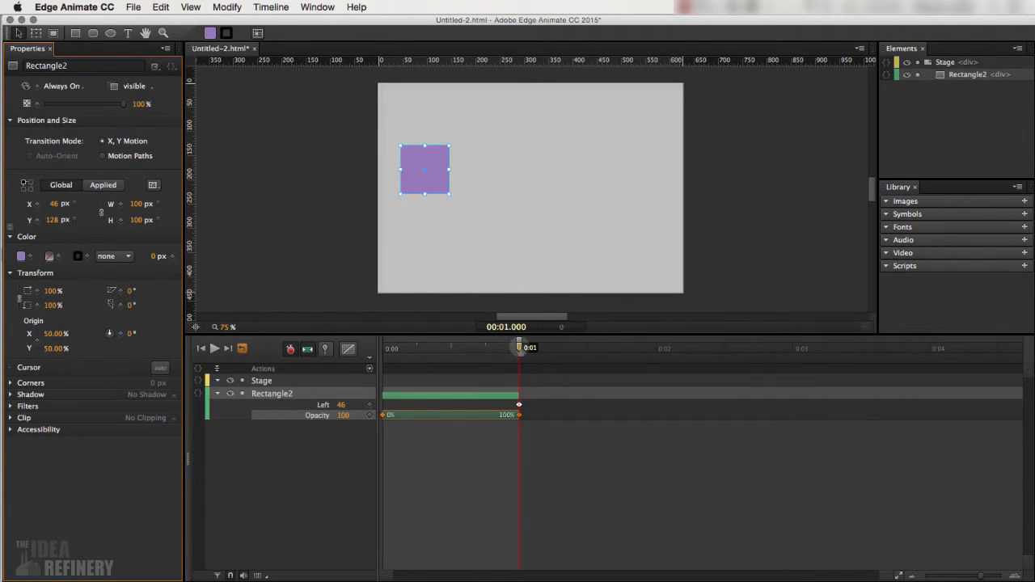
# Step: Move the playhead to 0:03, drag the square right, preview it, then undo the move
pyautogui.moveTo(519, 347); pyautogui.dragTo(793, 348)
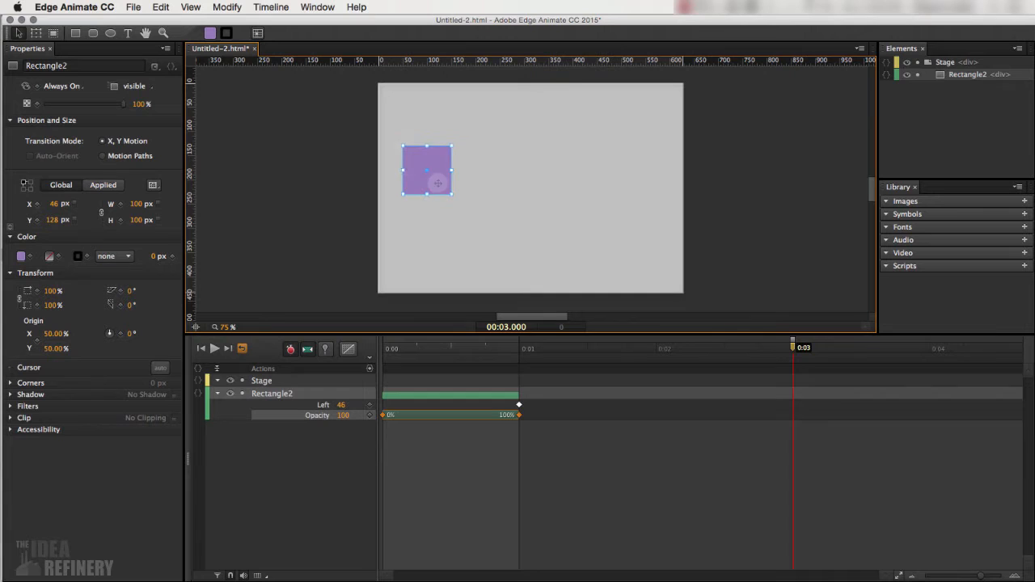
pyautogui.moveTo(433, 183); pyautogui.dragTo(654, 183)
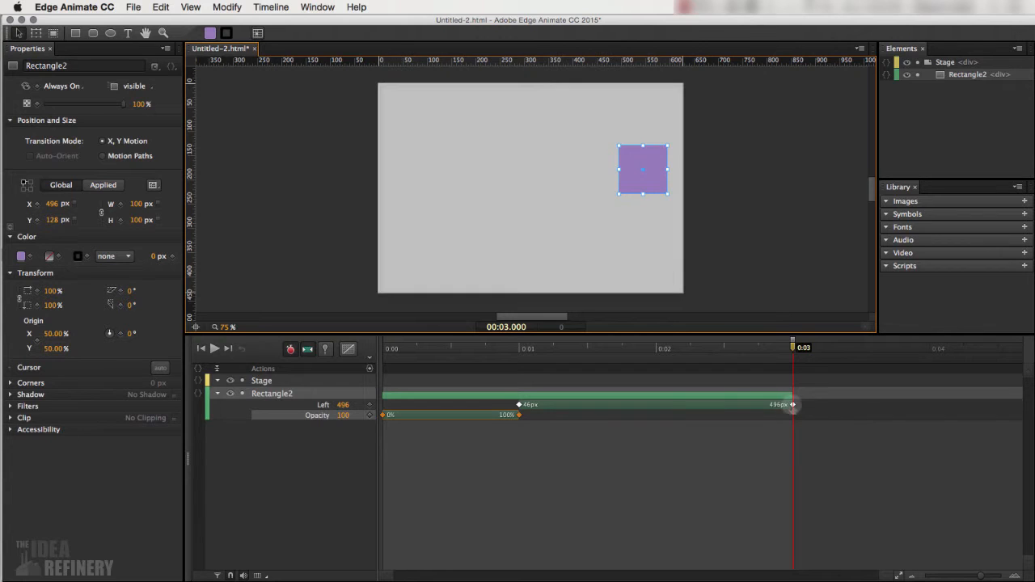
pyautogui.moveTo(793, 348); pyautogui.dragTo(520, 348)
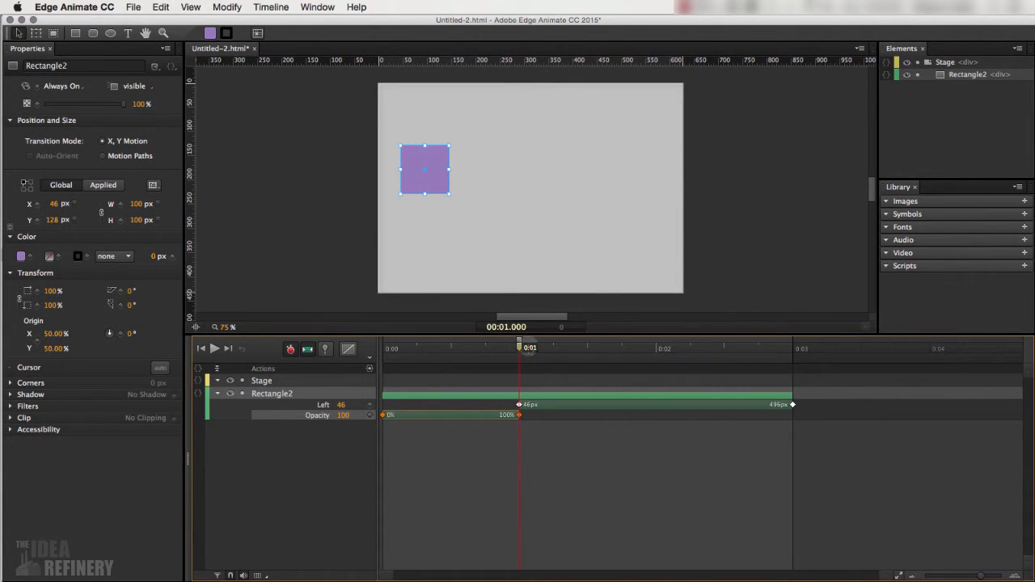
pyautogui.press('super+z')
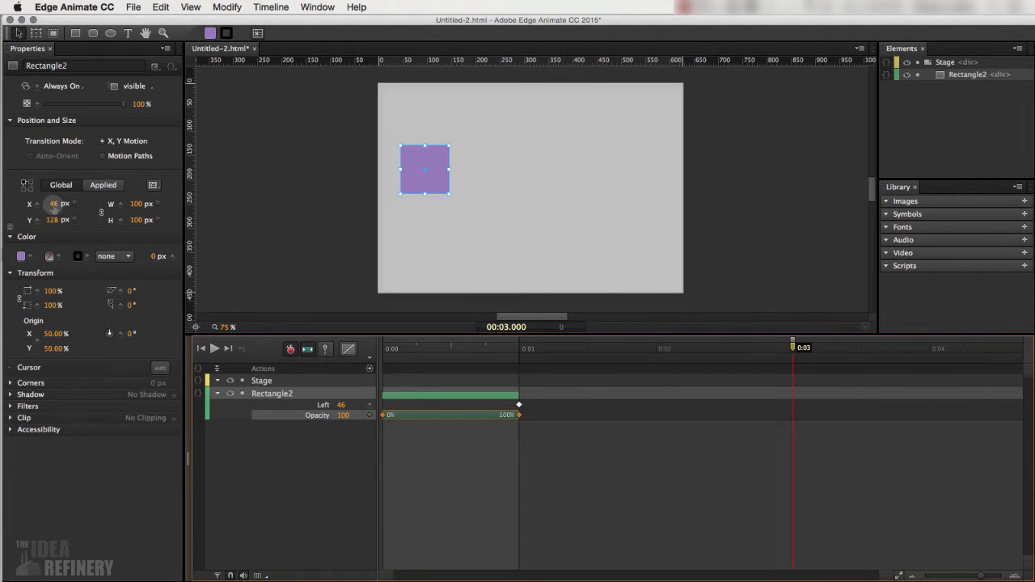
# Step: Set Rectangle2's X to 480 px at 0:03, creating a Left transition from 46 px at 0:01
pyautogui.moveTo(54, 204); pyautogui.dragTo(338, 203)
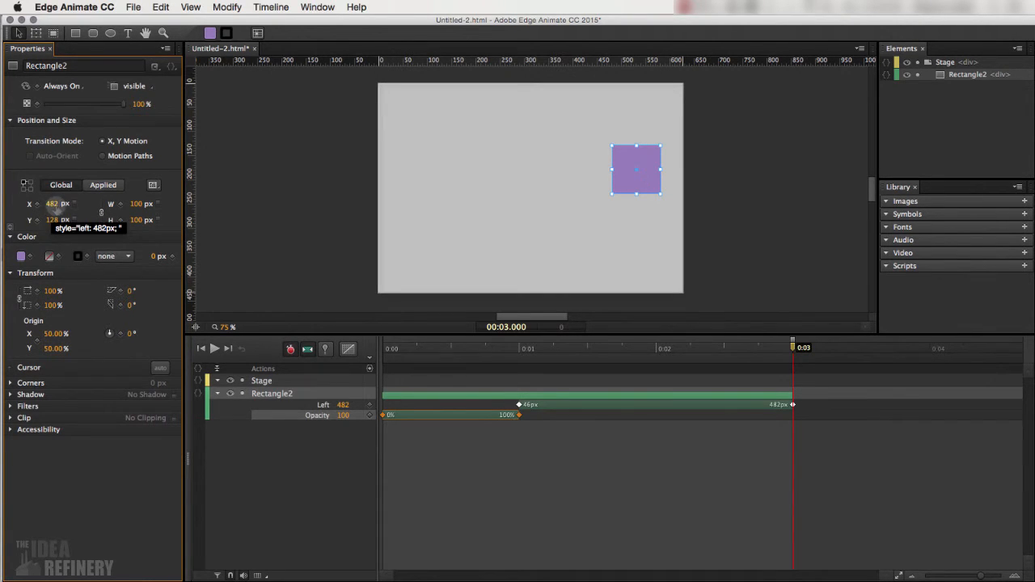
pyautogui.click(54, 204)
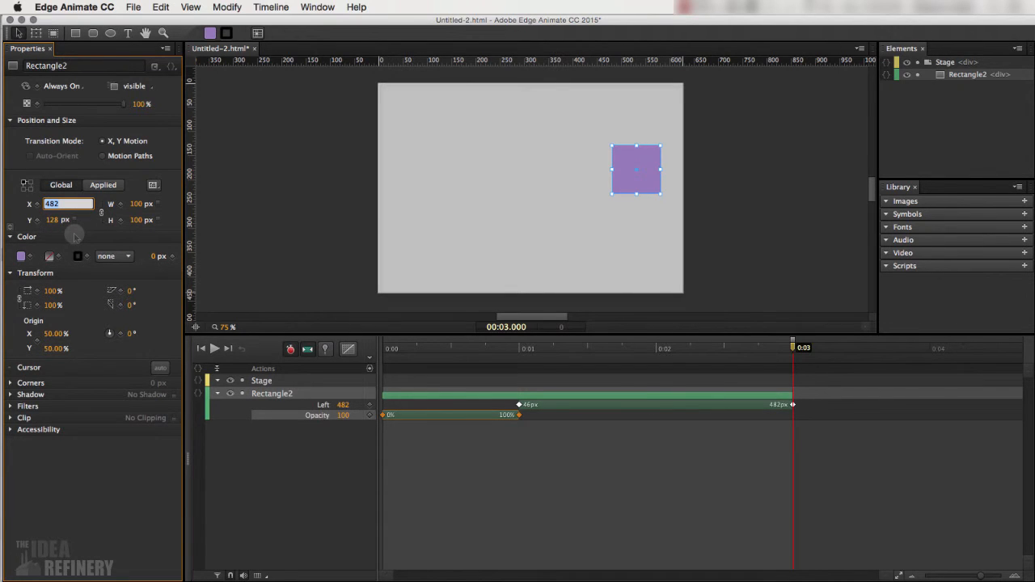
pyautogui.write('4')
pyautogui.press('Return')
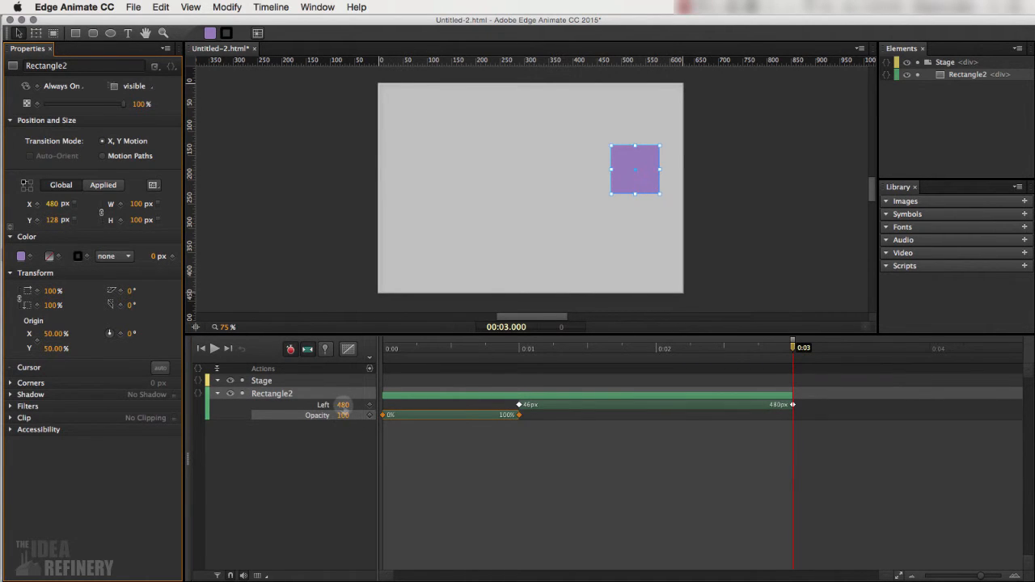
pyautogui.click(343, 405)
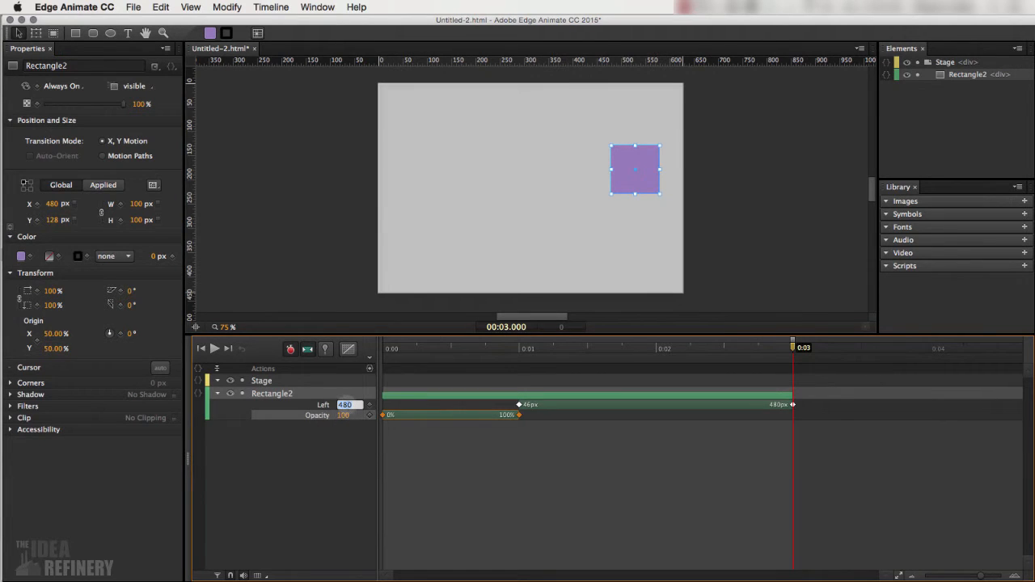
pyautogui.write('470')
pyautogui.click(750, 348)
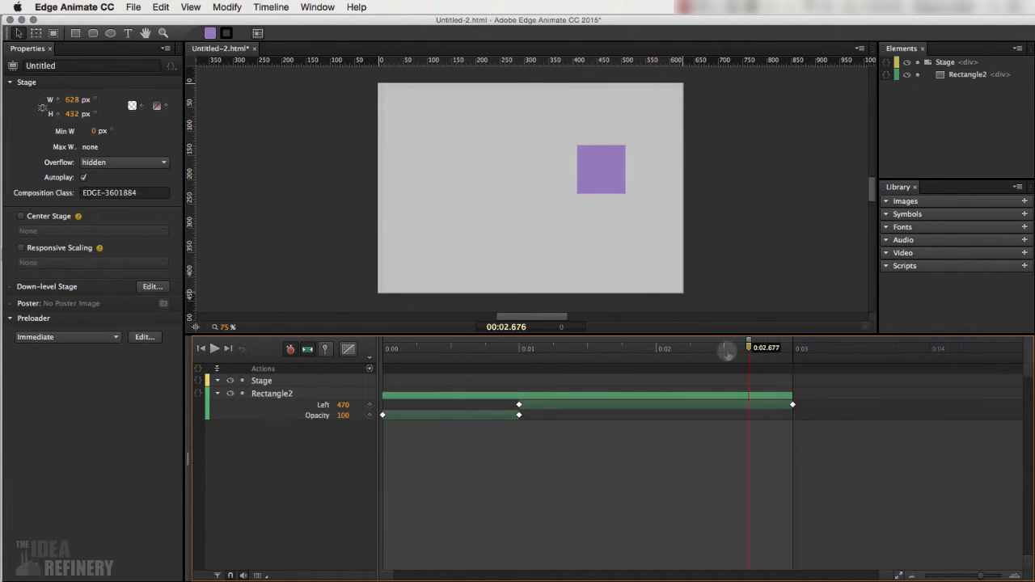
pyautogui.moveTo(750, 348)
pyautogui.mouseDown()
pyautogui.moveTo(383, 348)
pyautogui.moveTo(801, 348)
pyautogui.mouseUp()
pyautogui.press('Home')
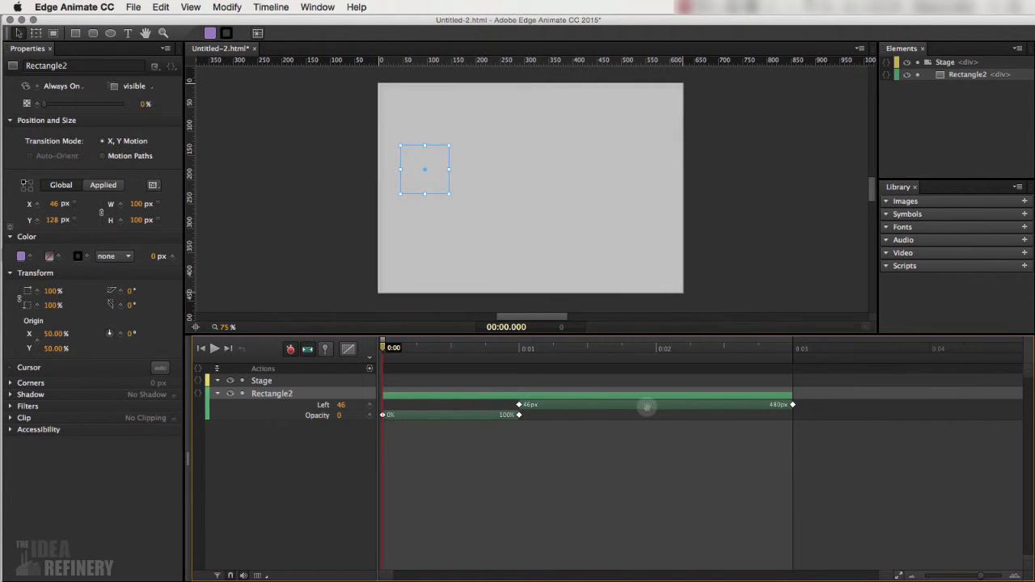
# Step: Drag the 100% opacity keyframe from 0:01 back to 0:00.5, halving the fade-in
pyautogui.click(481, 417)
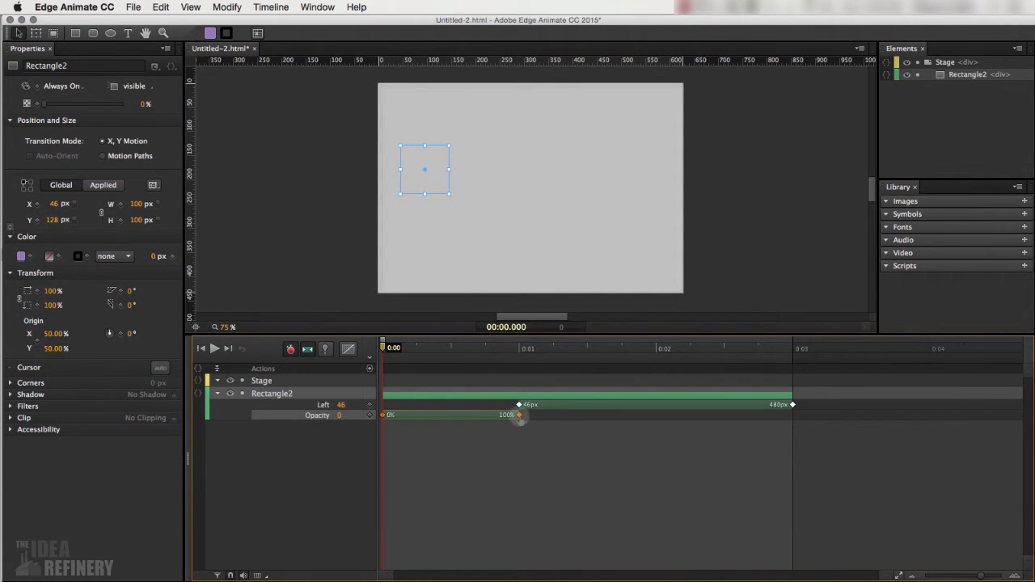
pyautogui.click(505, 439)
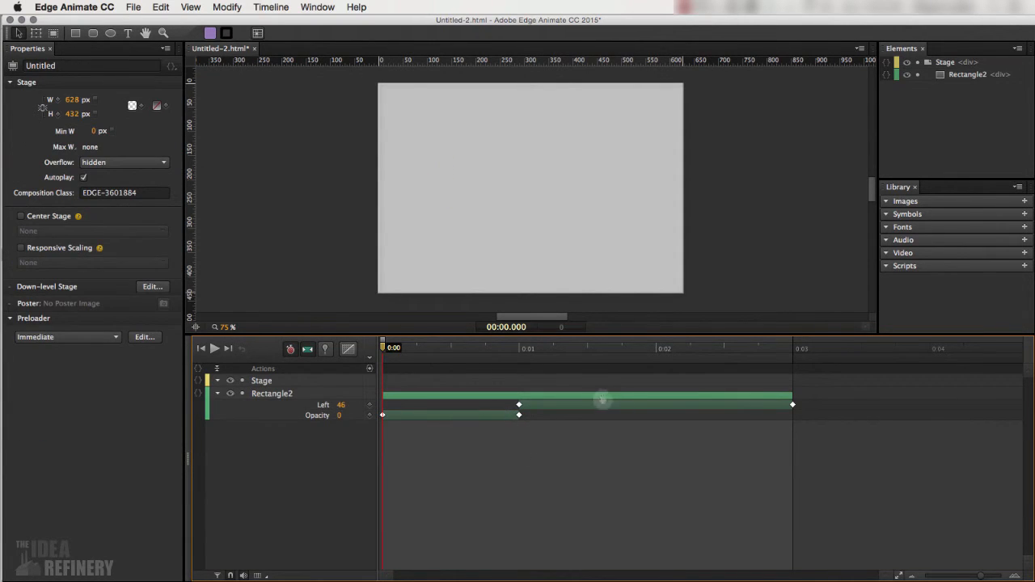
pyautogui.click(519, 415)
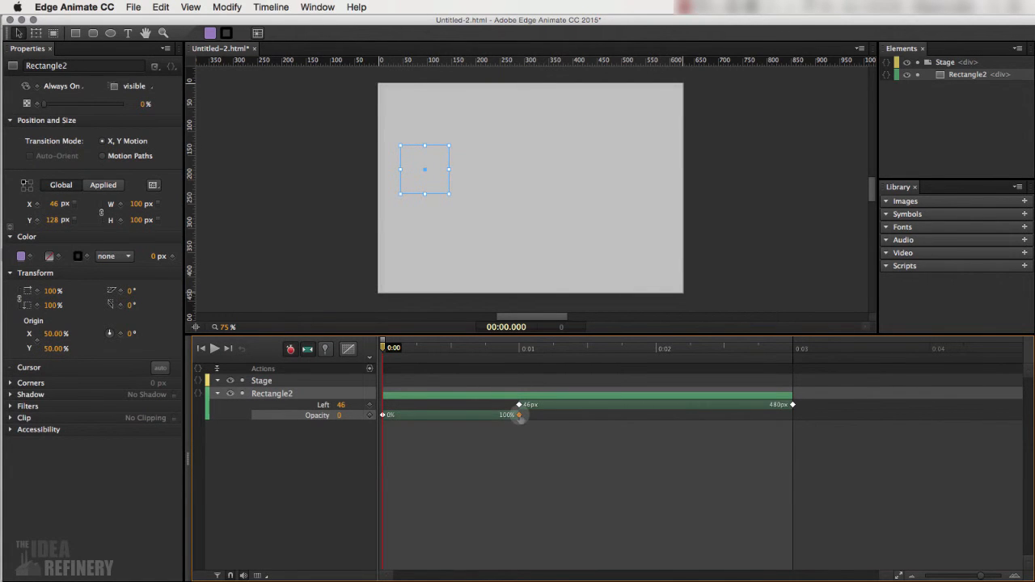
pyautogui.moveTo(519, 415); pyautogui.dragTo(499, 415)
pyautogui.moveTo(475, 415); pyautogui.dragTo(452, 415)
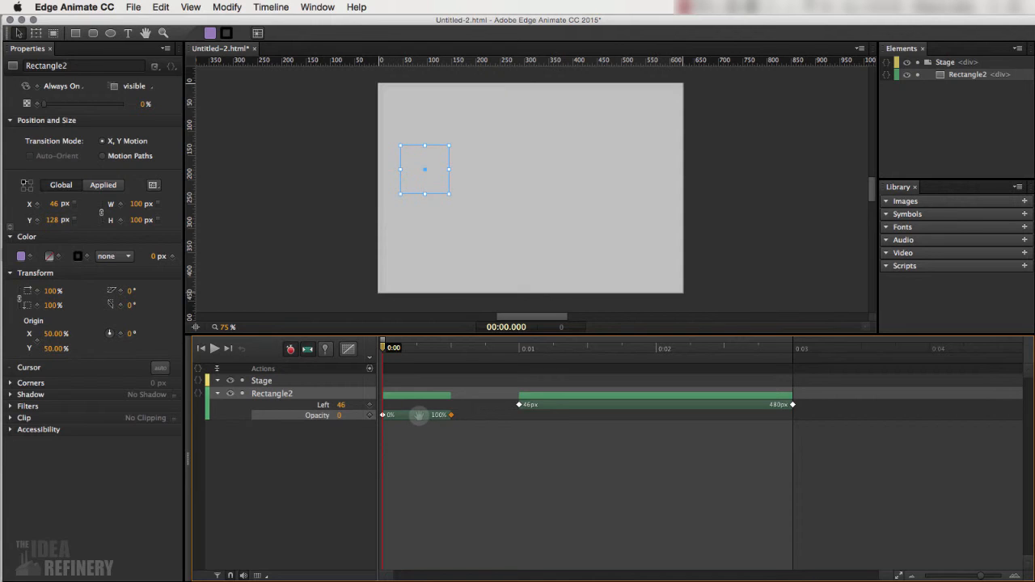
# Step: Shift the opacity transition bar right so the fade-in ends at 0:01 where the slide begins
pyautogui.click(419, 415)
pyautogui.moveTo(418, 415); pyautogui.dragTo(451, 415)
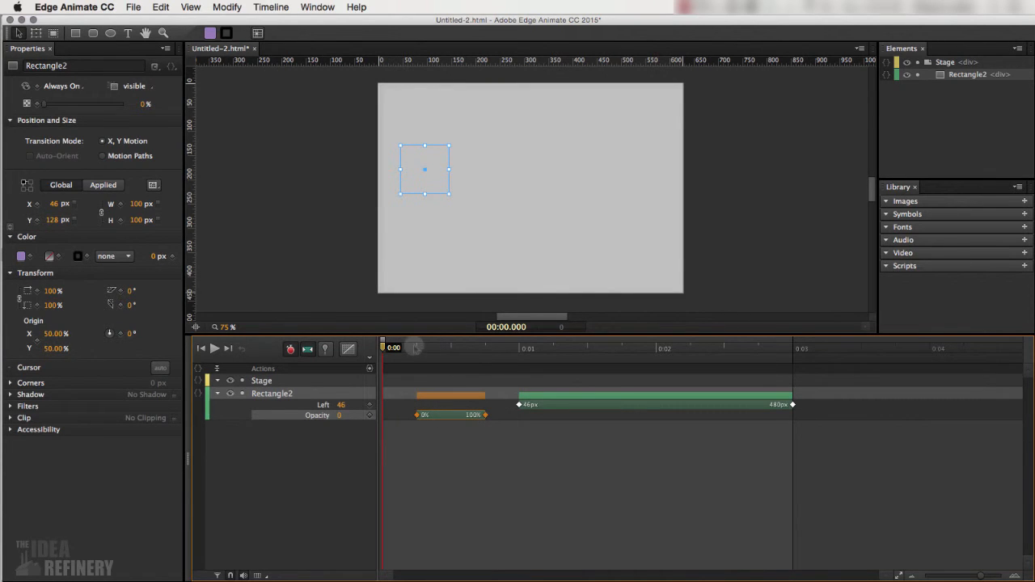
pyautogui.moveTo(449, 415); pyautogui.dragTo(483, 415)
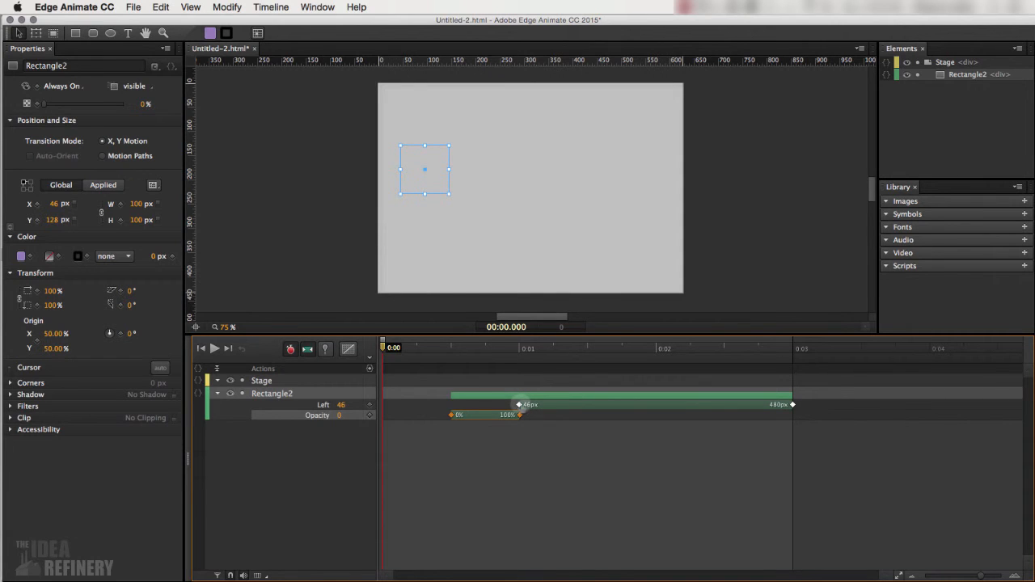
# Step: Retime the Left transition to span roughly 0:01.5 to 0:02.5, pausing briefly after the fade-in
pyautogui.click(519, 404)
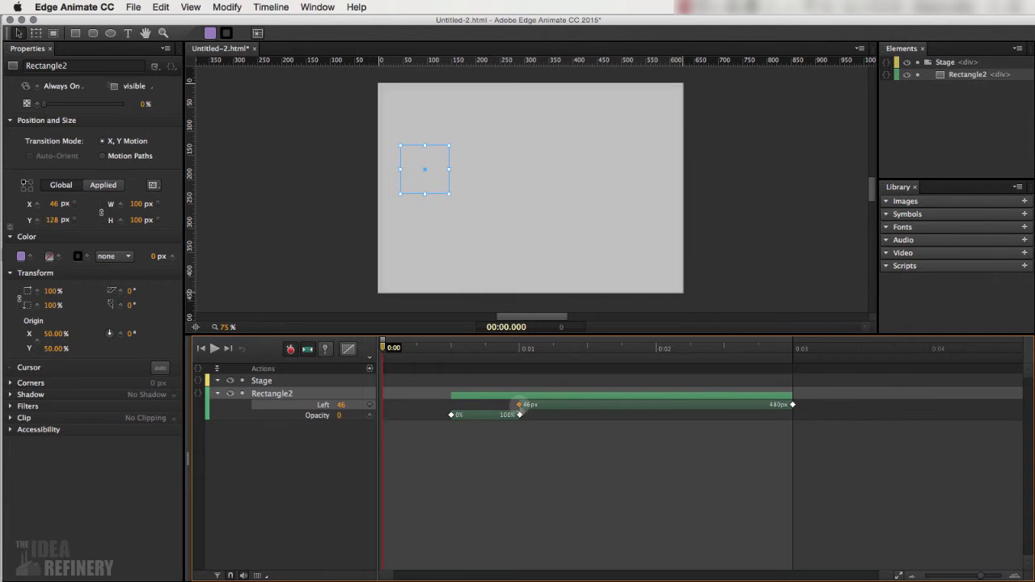
pyautogui.moveTo(519, 405); pyautogui.dragTo(655, 402)
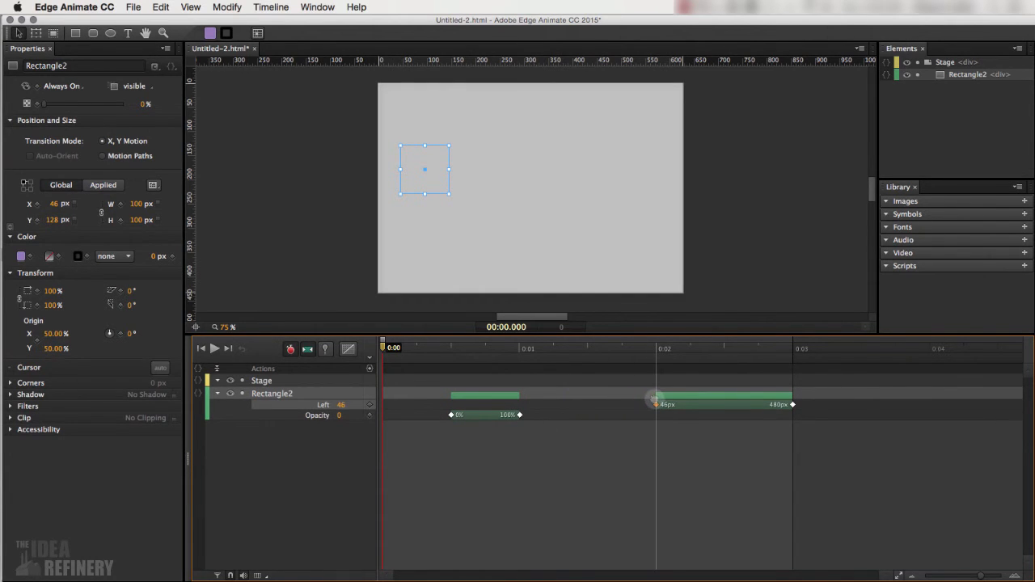
pyautogui.click(726, 400)
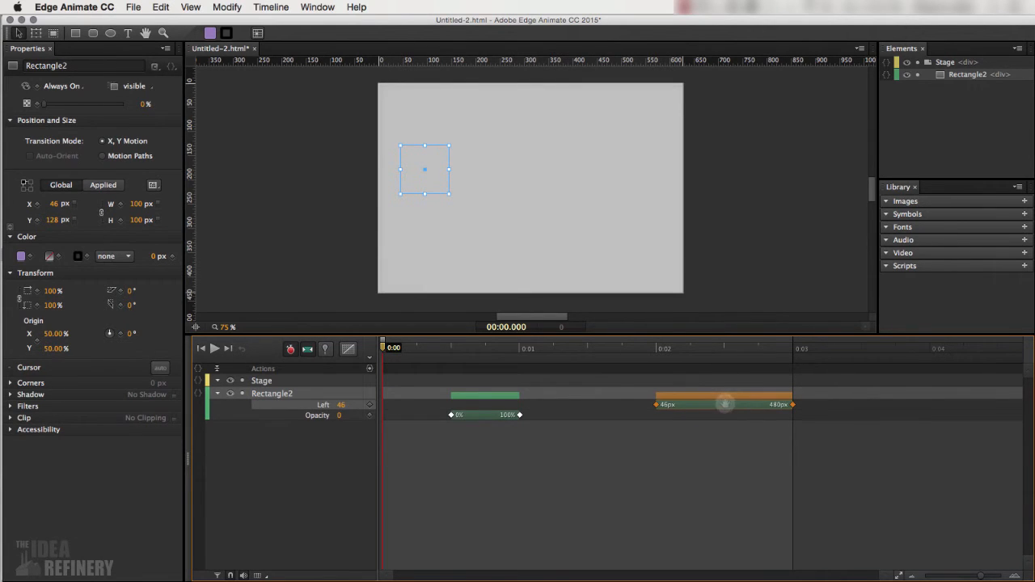
pyautogui.moveTo(726, 402); pyautogui.dragTo(657, 398)
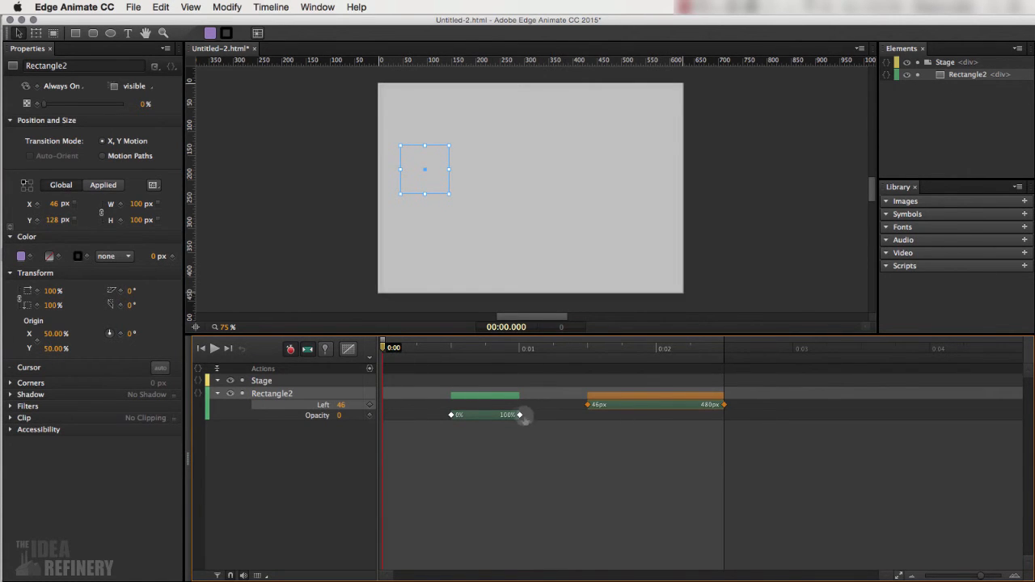
pyautogui.moveTo(382, 348); pyautogui.dragTo(518, 348)
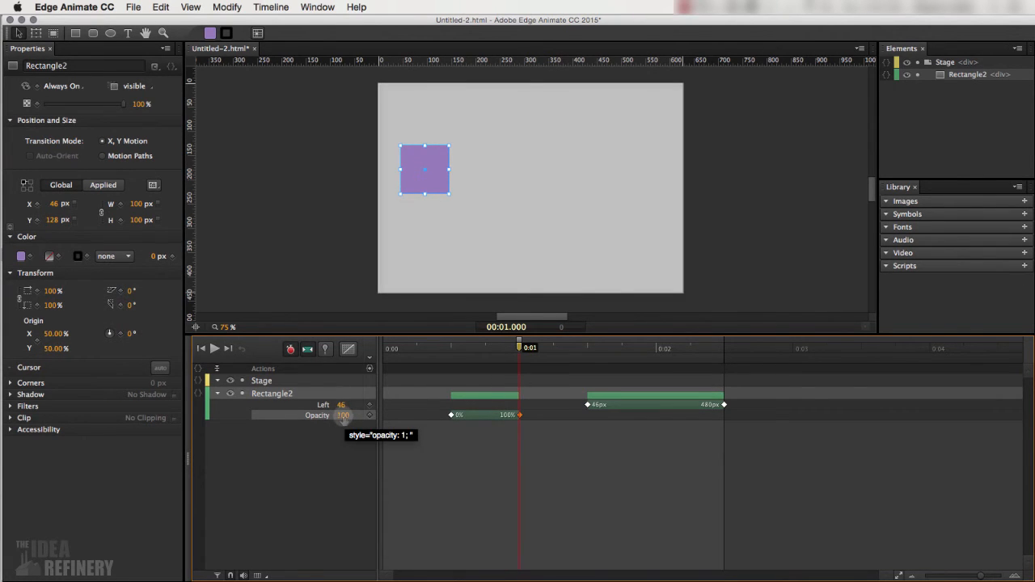
# Step: Lower the fade-in's ending opacity at 0:01 to 75%, then check it at 0:00.750
pyautogui.moveTo(344, 417); pyautogui.dragTo(328, 417)
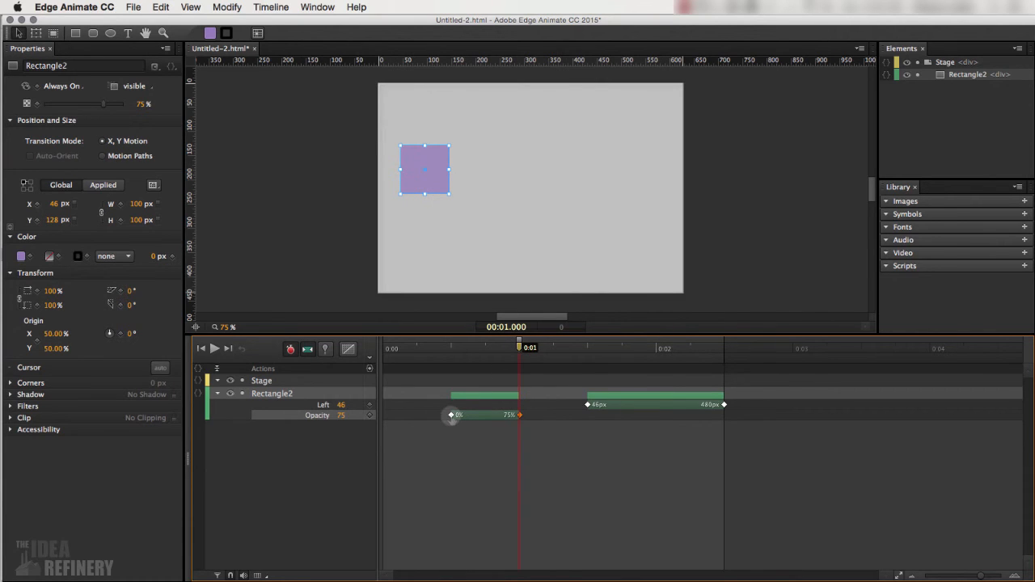
pyautogui.moveTo(519, 348); pyautogui.dragTo(519, 348)
pyautogui.moveTo(520, 348); pyautogui.dragTo(485, 350)
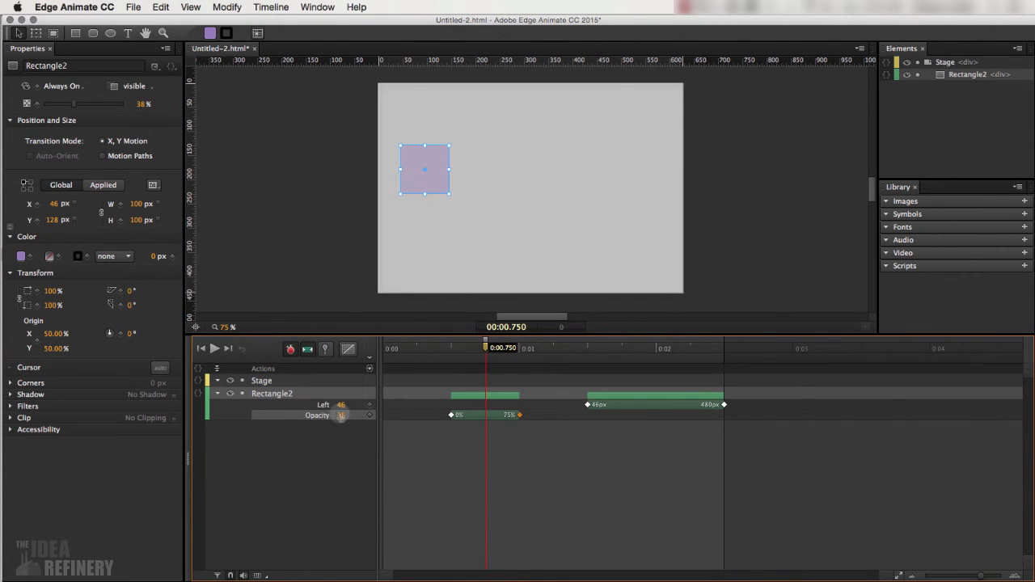
# Step: Add an Opacity keyframe at 0.75 seconds with its value set to 100
pyautogui.moveTo(342, 416); pyautogui.dragTo(388, 413)
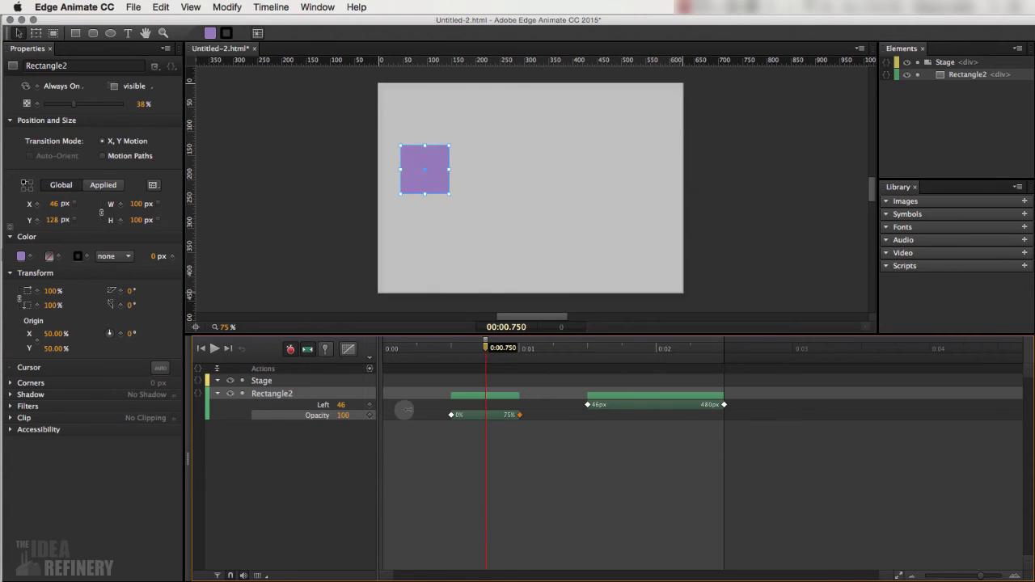
pyautogui.click(485, 415)
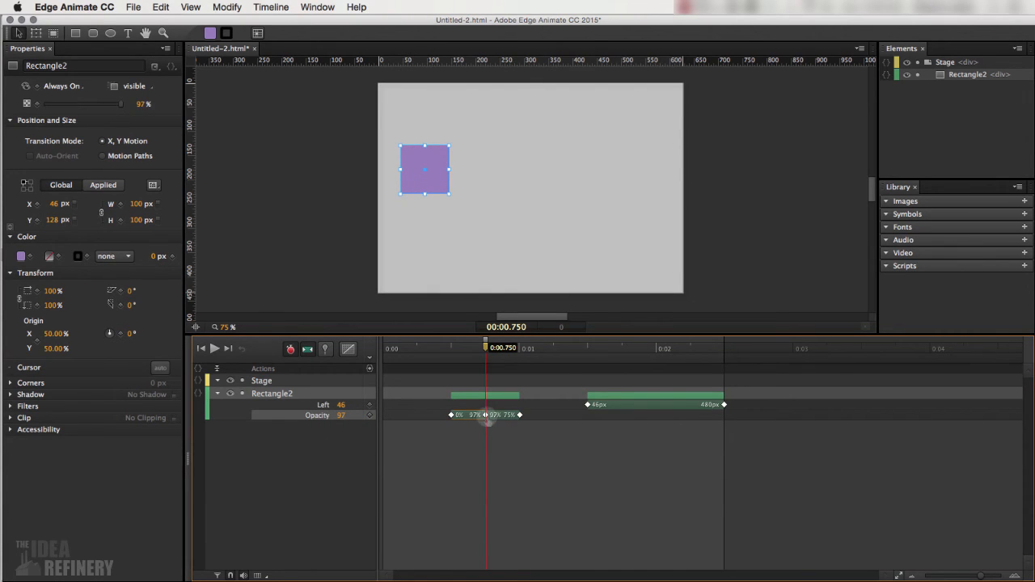
pyautogui.moveTo(342, 415); pyautogui.dragTo(366, 415)
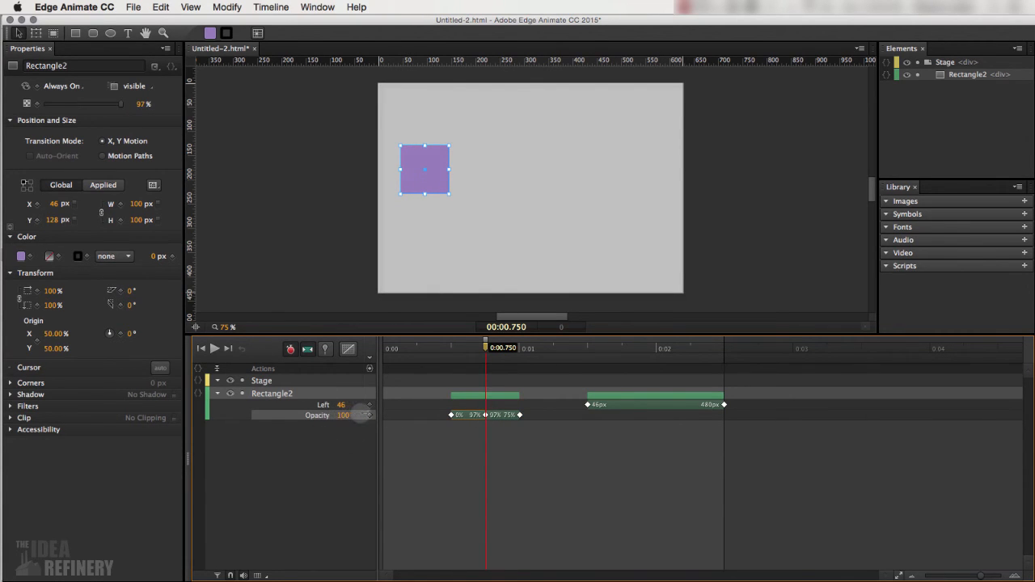
# Step: Scrub the playhead around 0.75 seconds to check the fade peak, then deselect the square
pyautogui.moveTo(486, 348)
pyautogui.mouseDown()
pyautogui.moveTo(461, 350)
pyautogui.moveTo(519, 350)
pyautogui.moveTo(452, 349)
pyautogui.mouseUp()
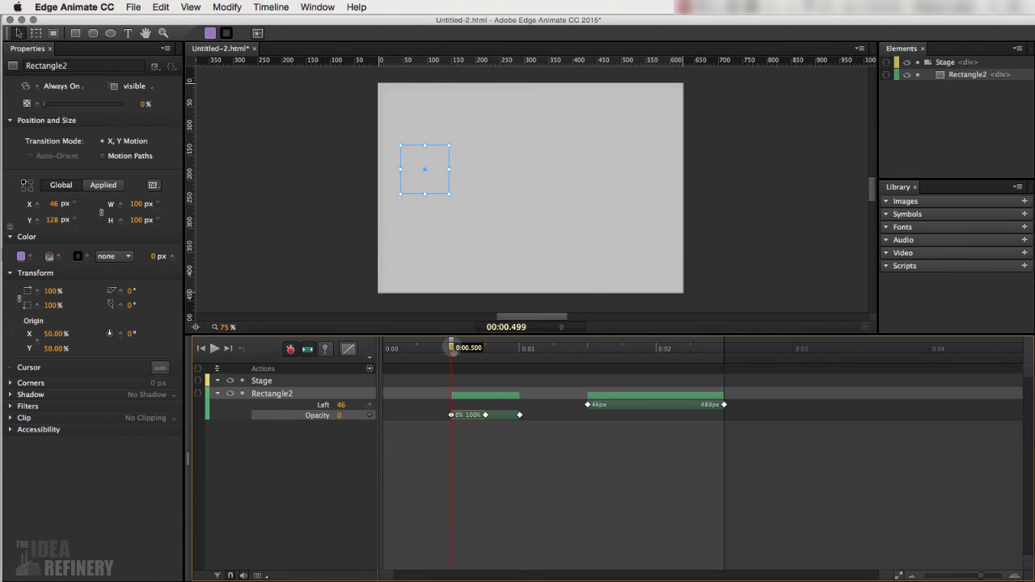
pyautogui.moveTo(453, 348); pyautogui.dragTo(485, 348)
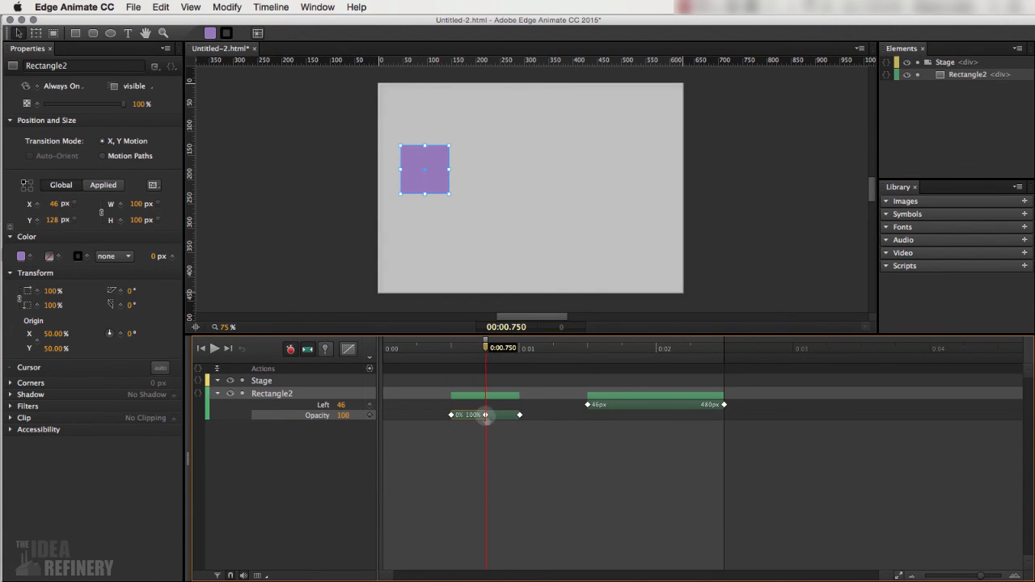
pyautogui.click(457, 452)
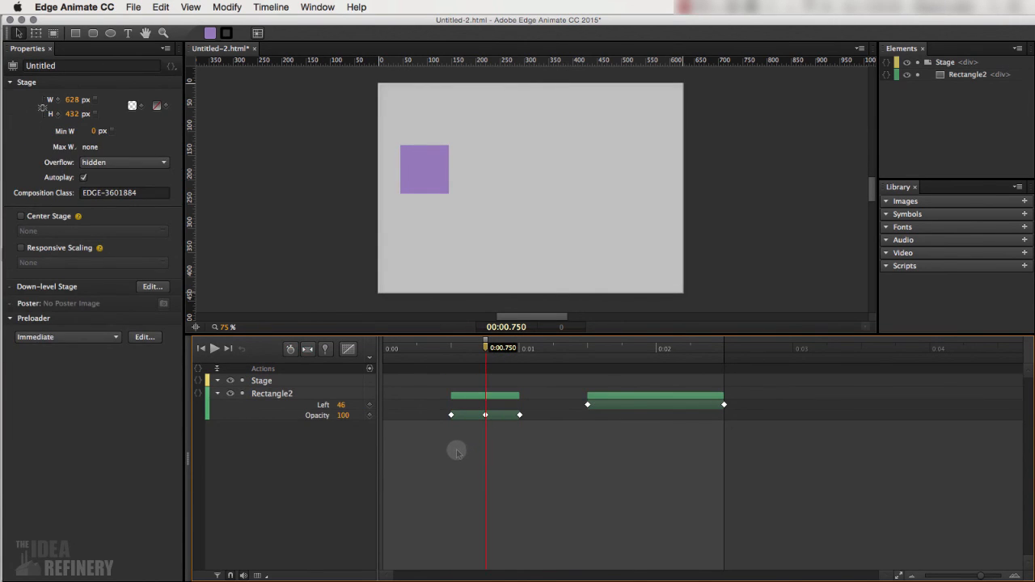